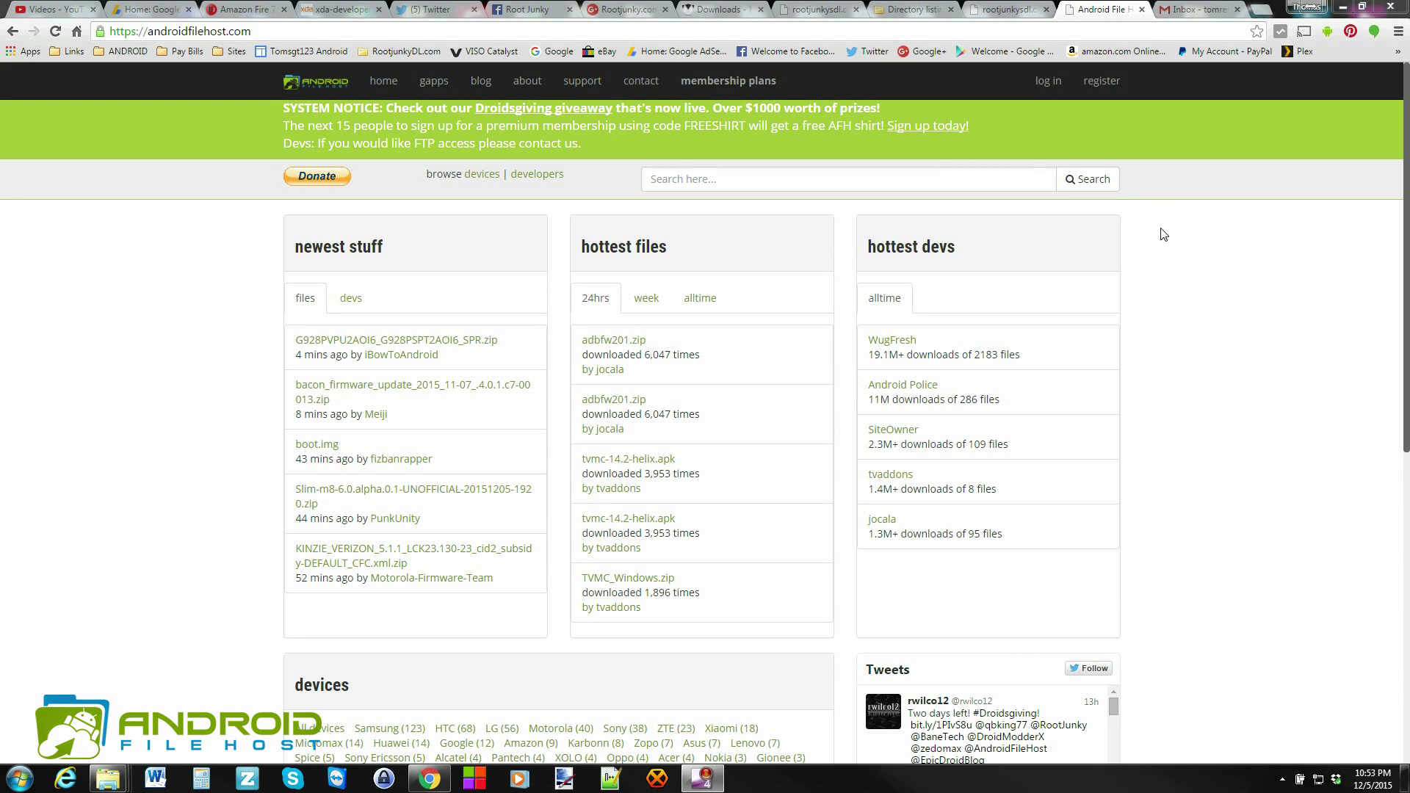
- Submit the new account registration, decline Chrome's password saving, and go to the login page
click(1103, 81)
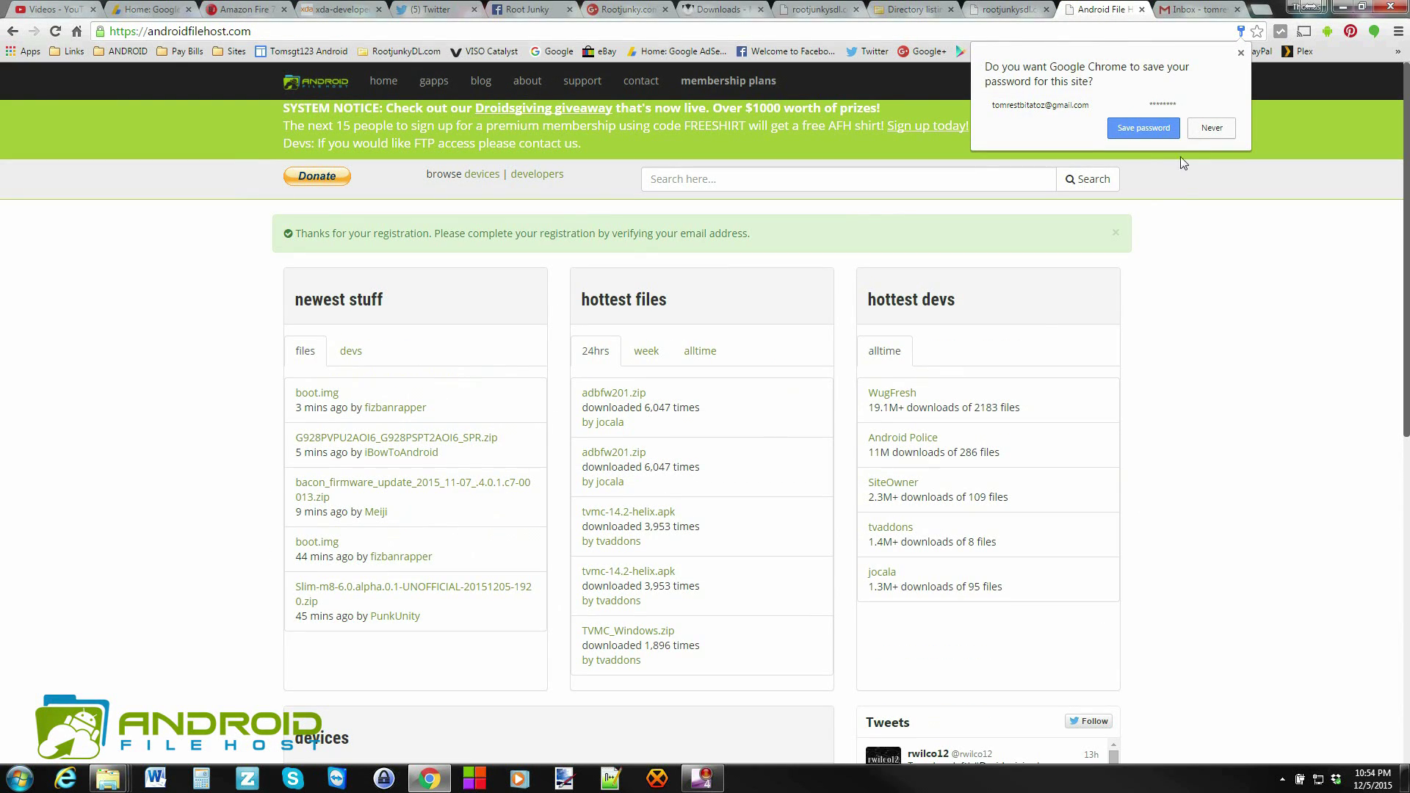
click(1196, 137)
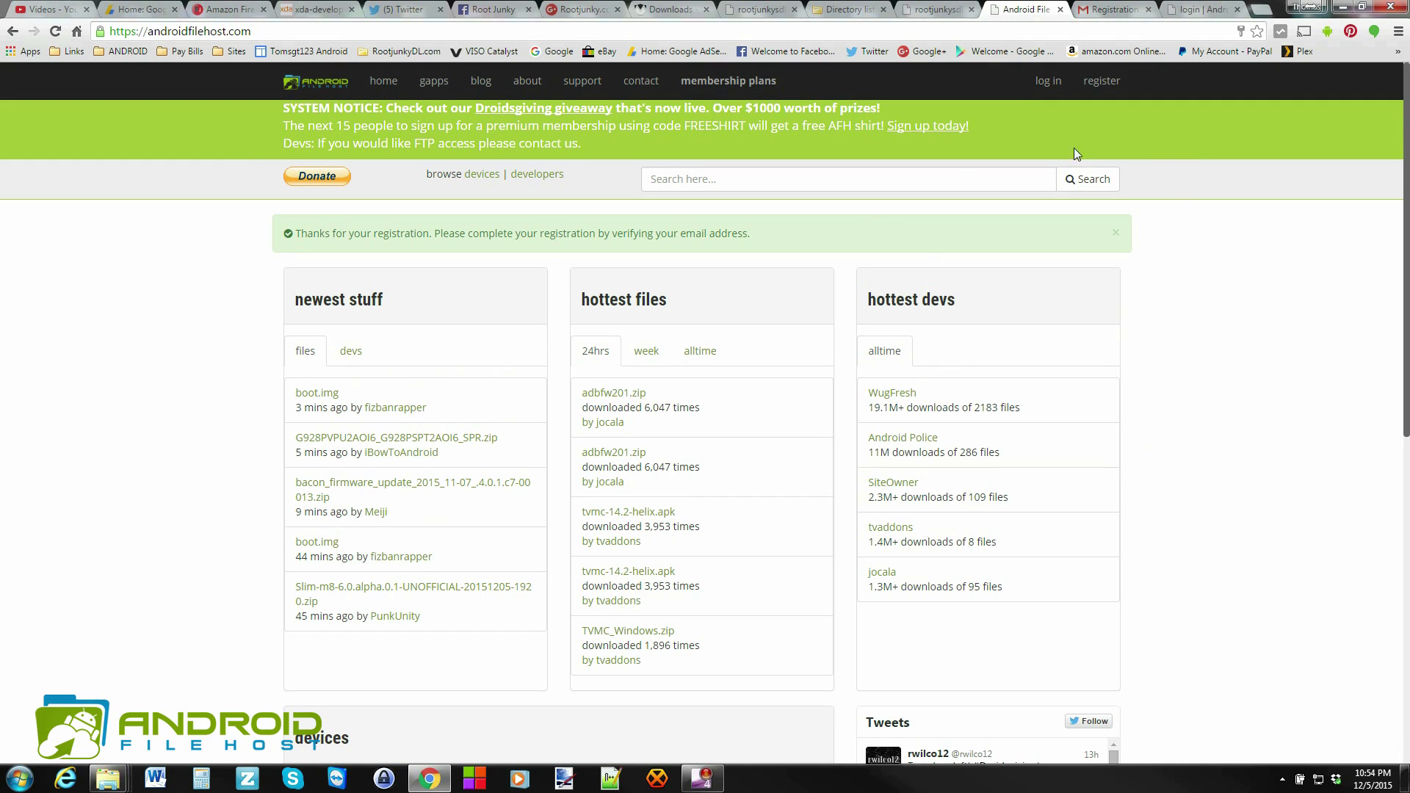
click(1048, 81)
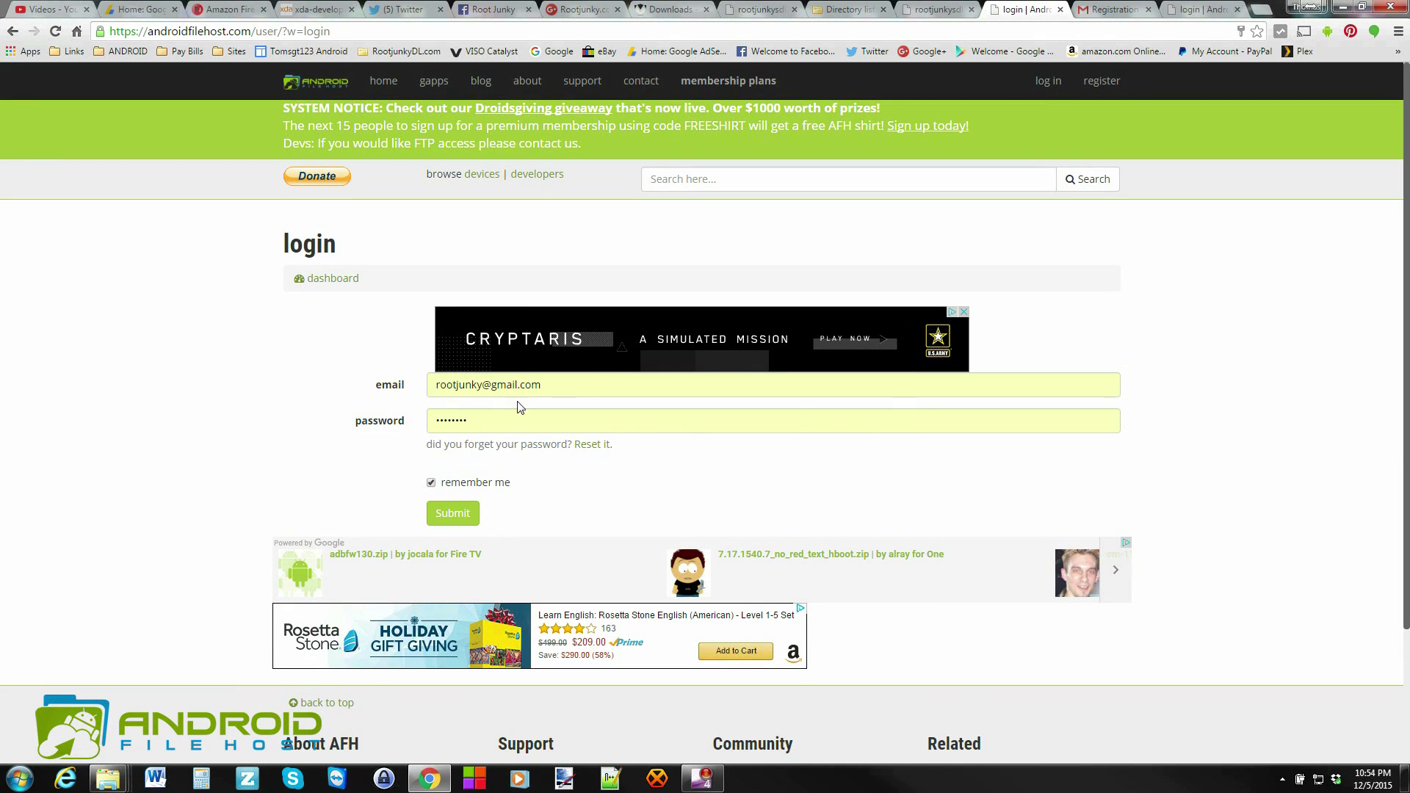
- Replace the autofilled e-mail with the new account's e-mail, enter its password, and log in
drag(542, 385, 345, 390)
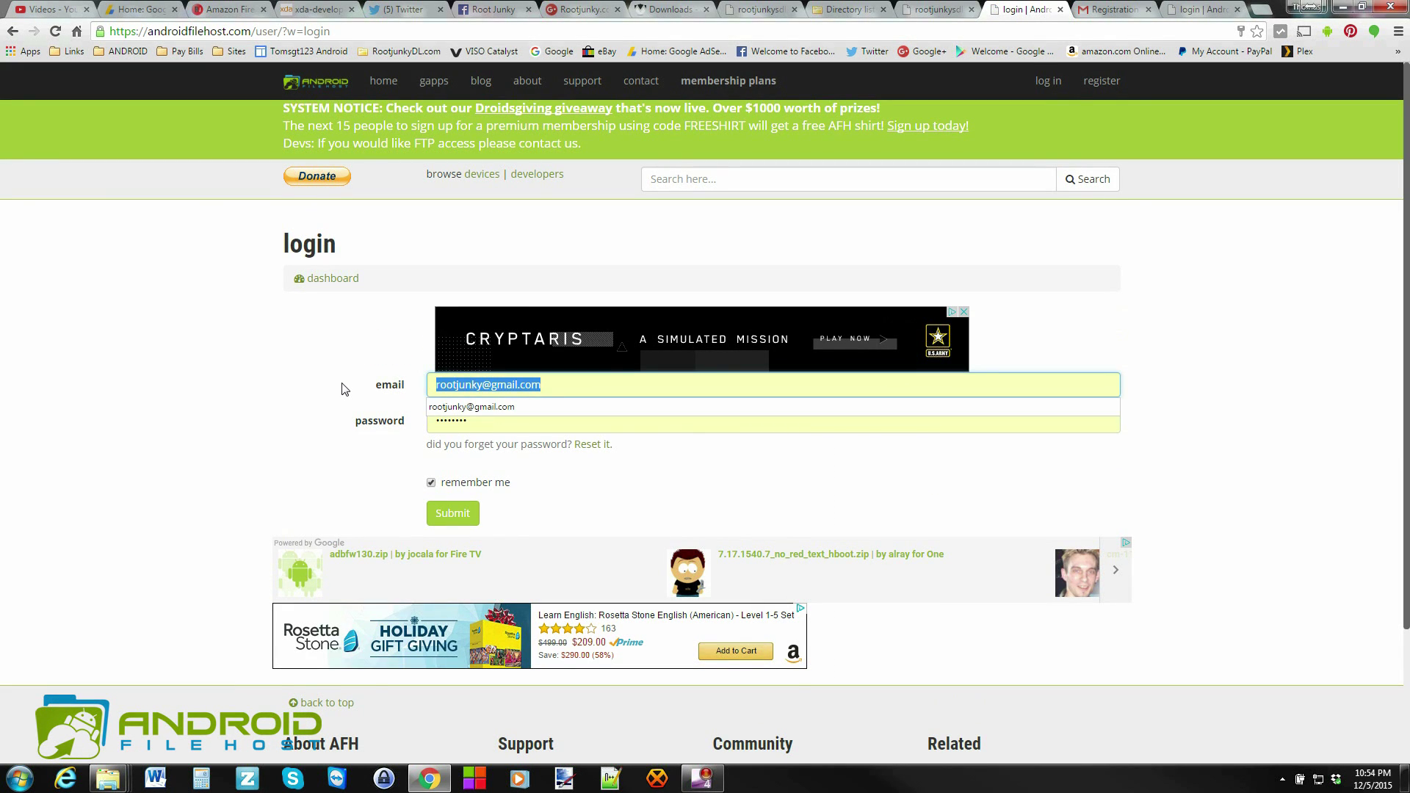
key(ctrl+v)
click(611, 420)
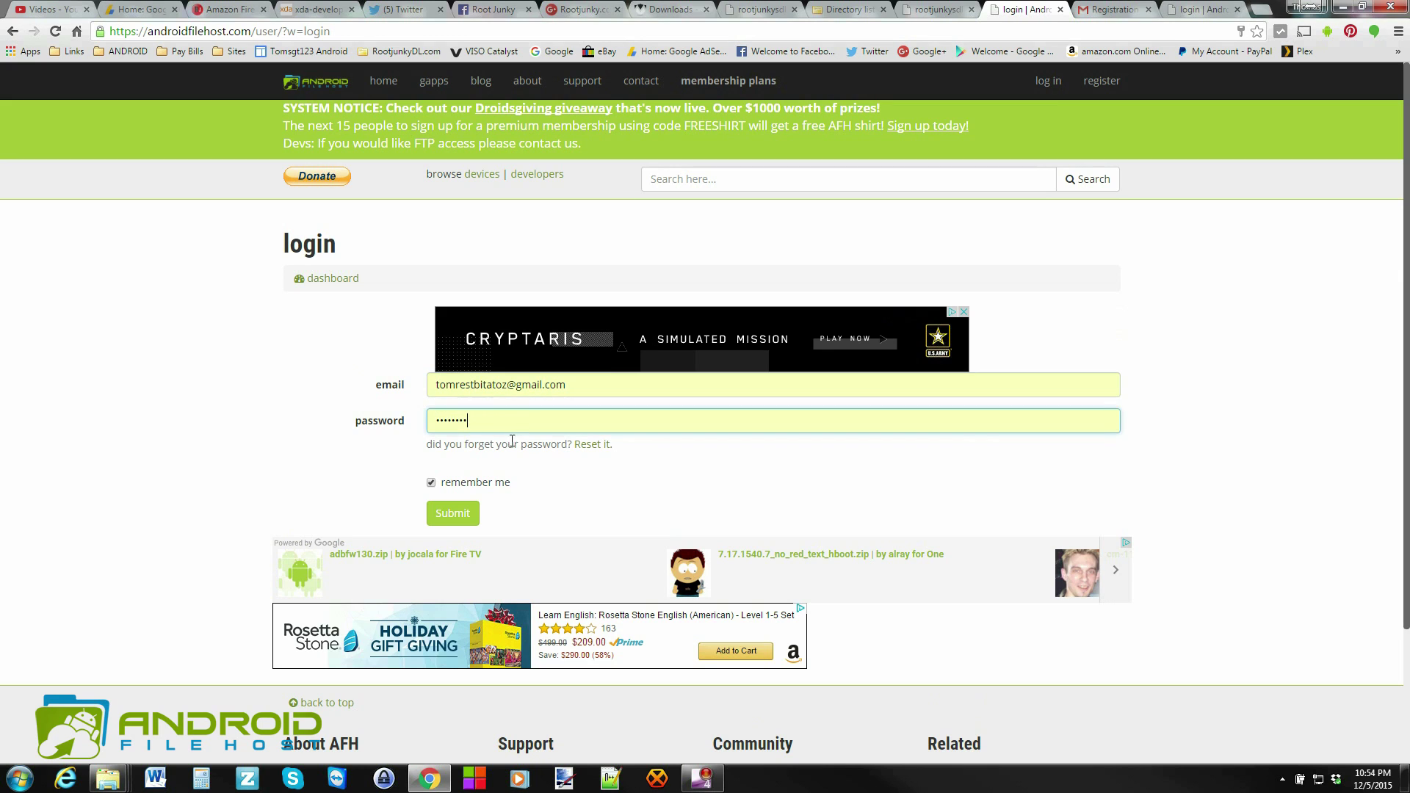
click(453, 513)
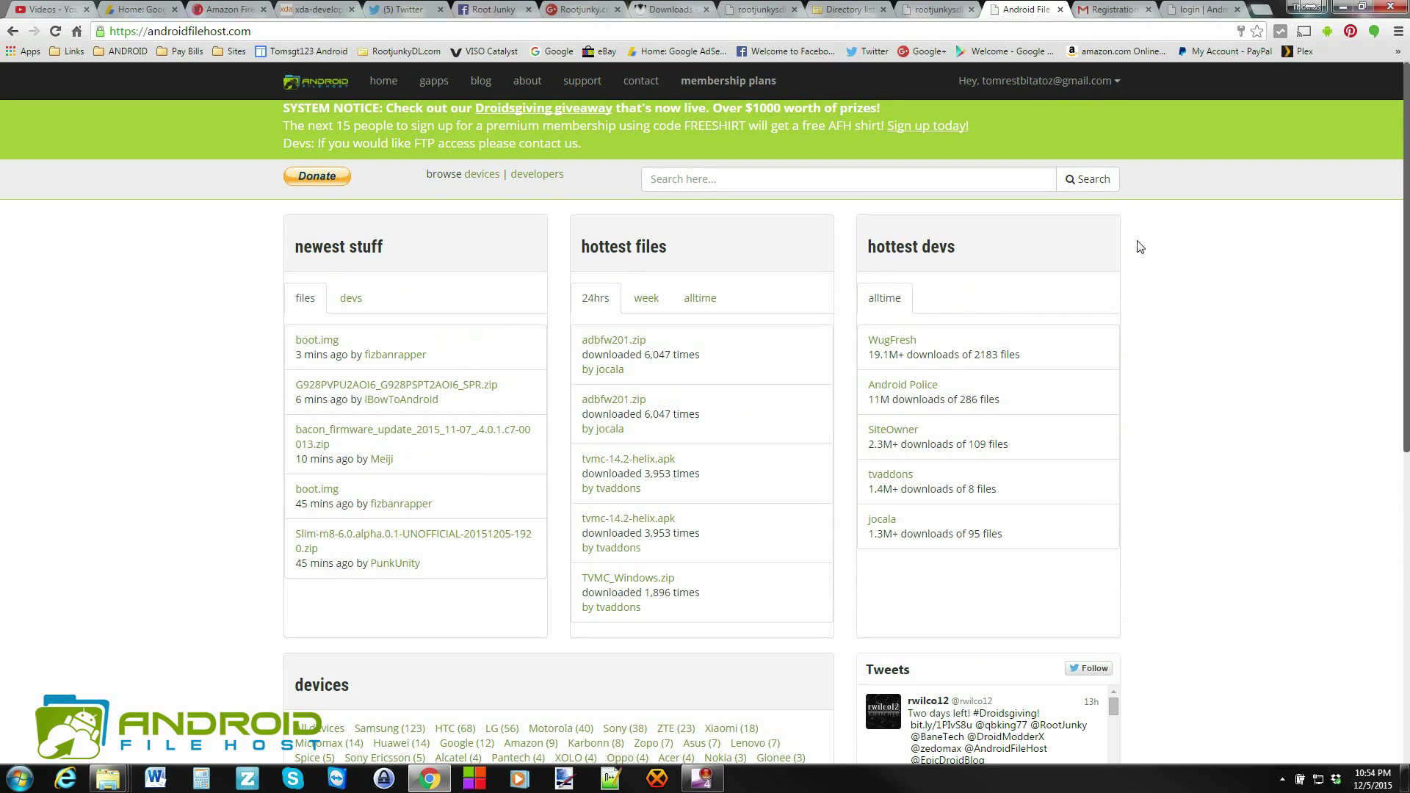
- In account settings, replace the e-mail-based screen name with the chosen new name and claim it
click(1117, 87)
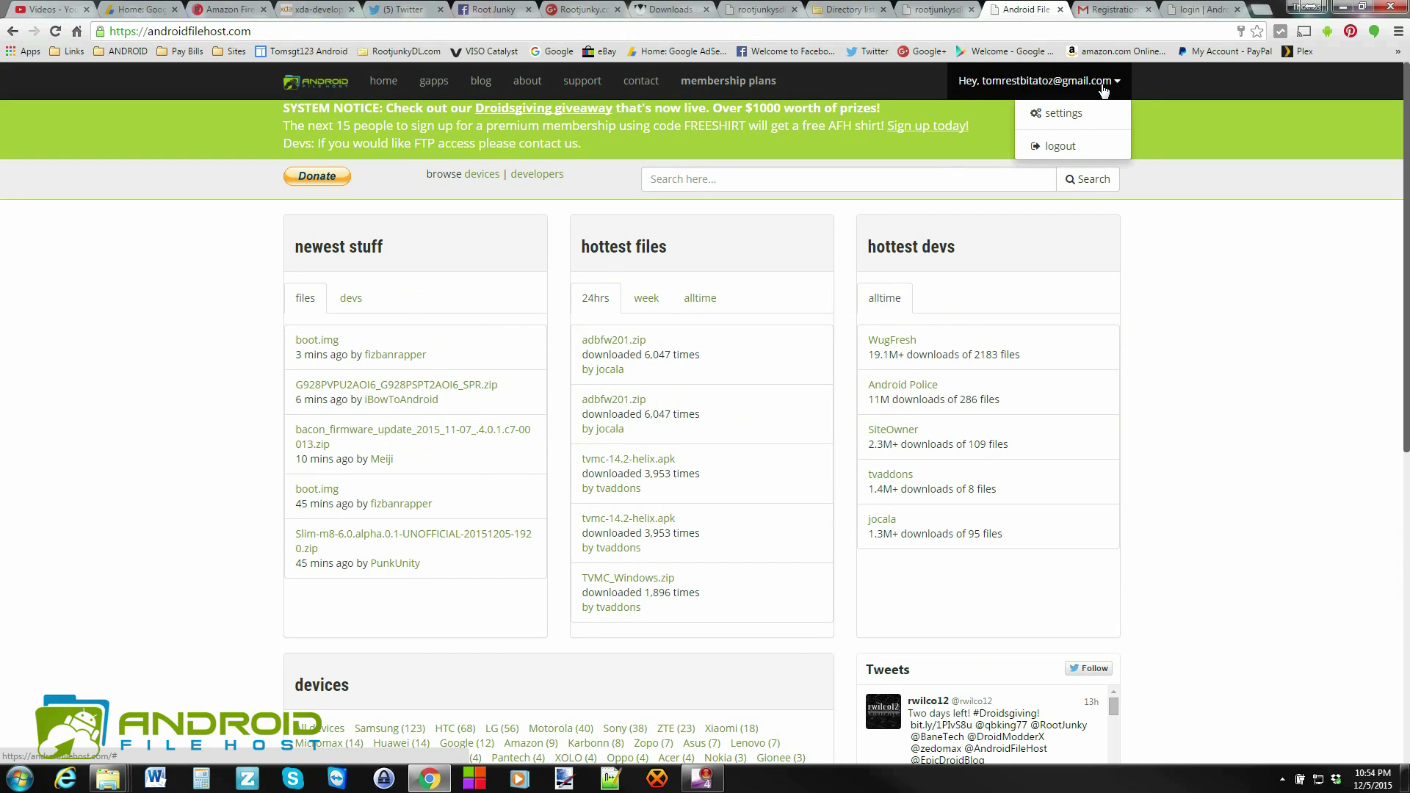
click(1065, 115)
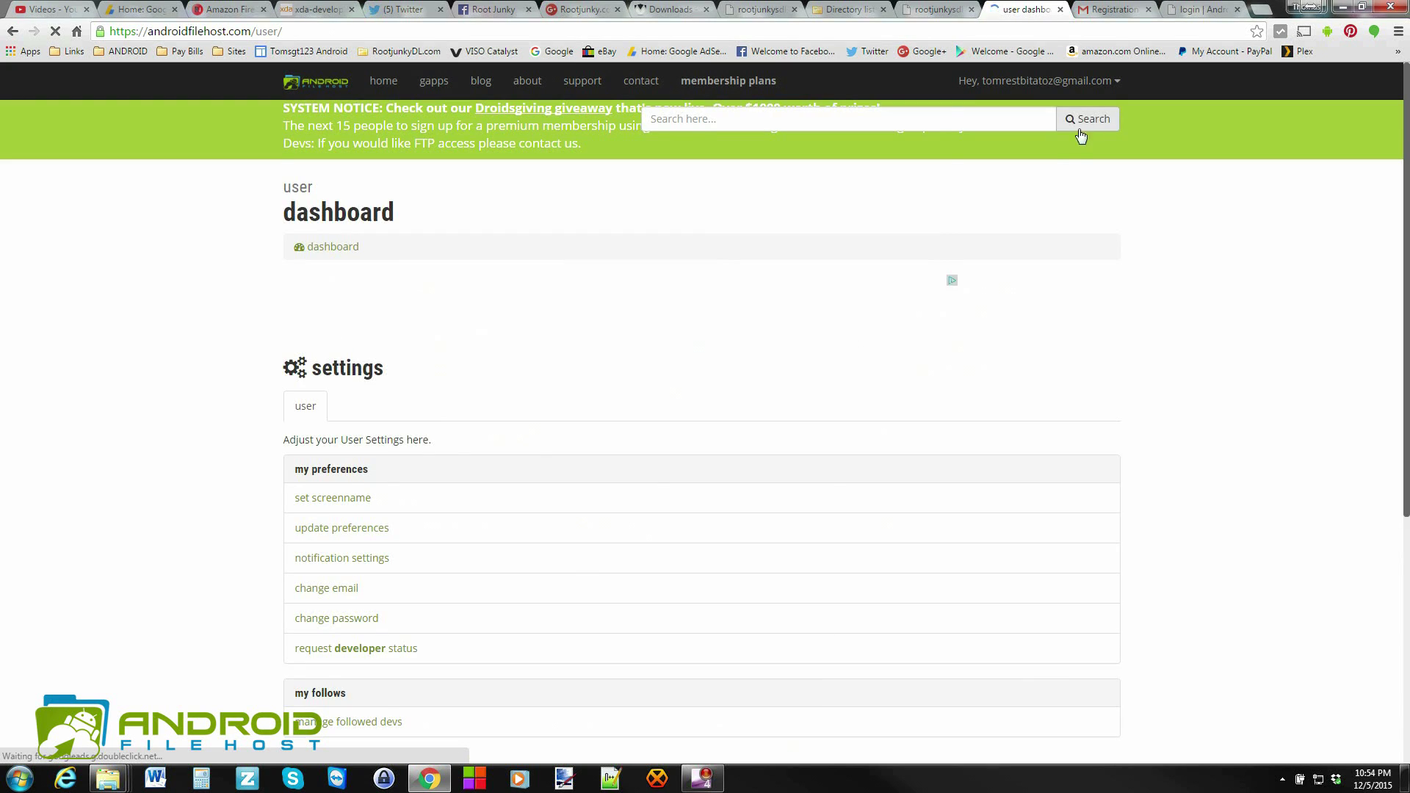
scroll(298, 382, down, 3)
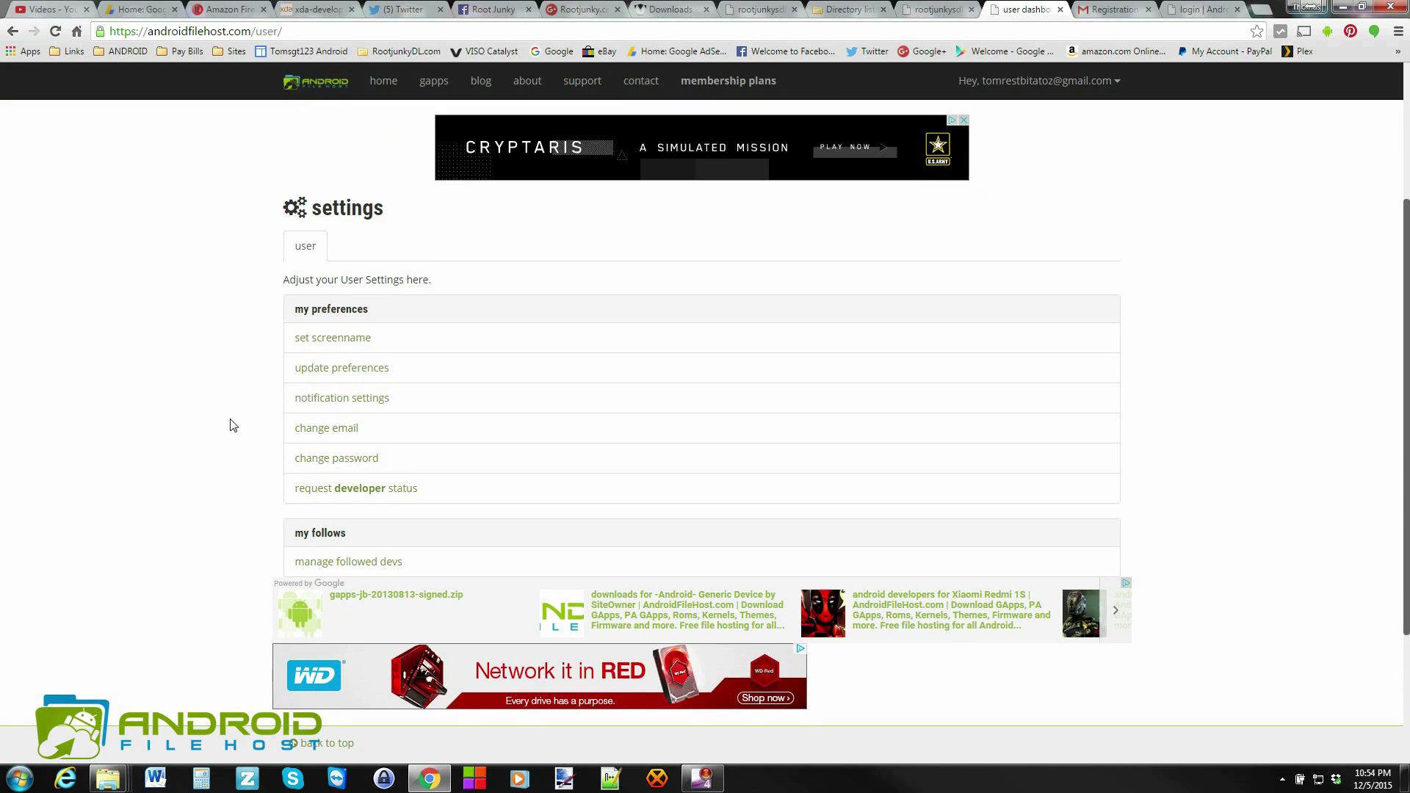
click(336, 343)
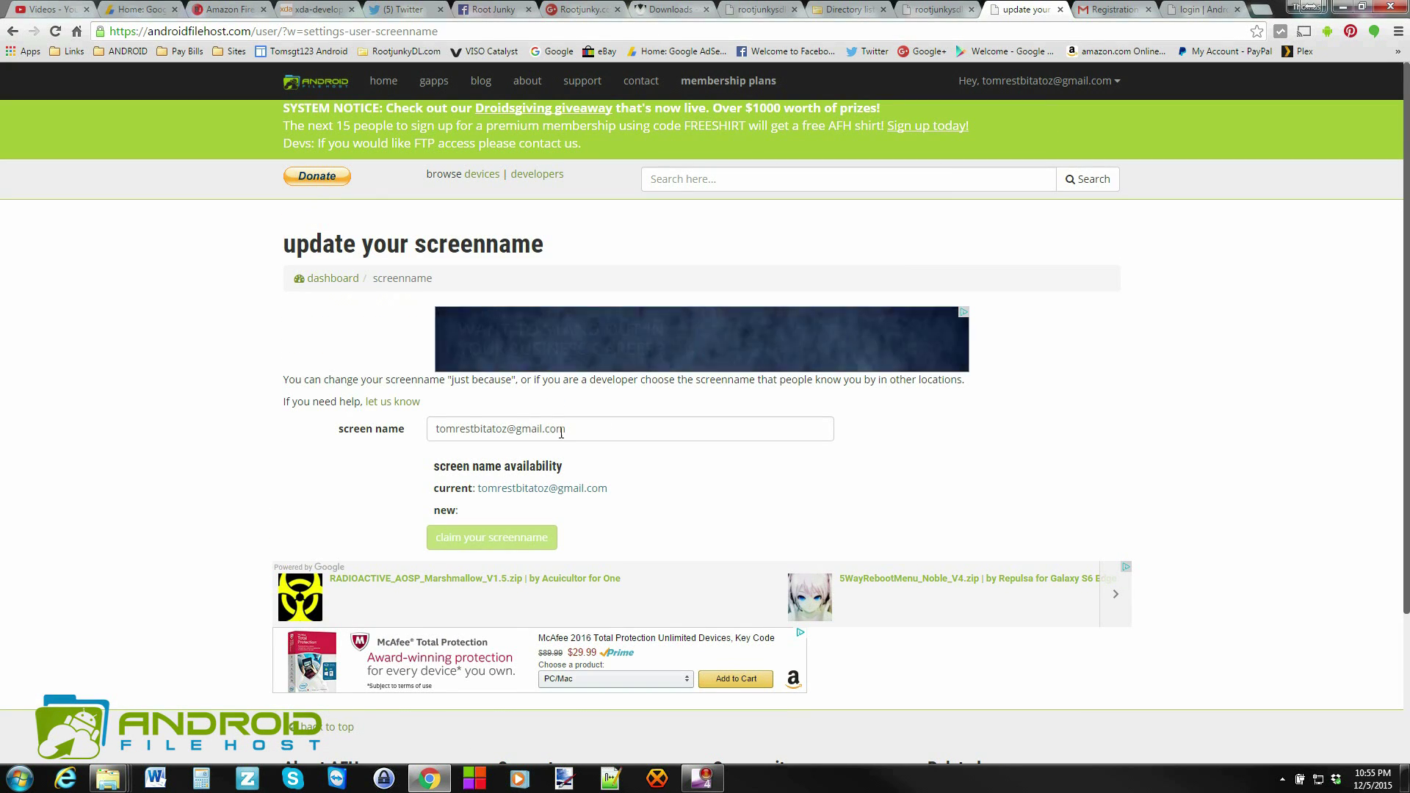
drag(564, 432, 346, 440)
key(BackSpace)
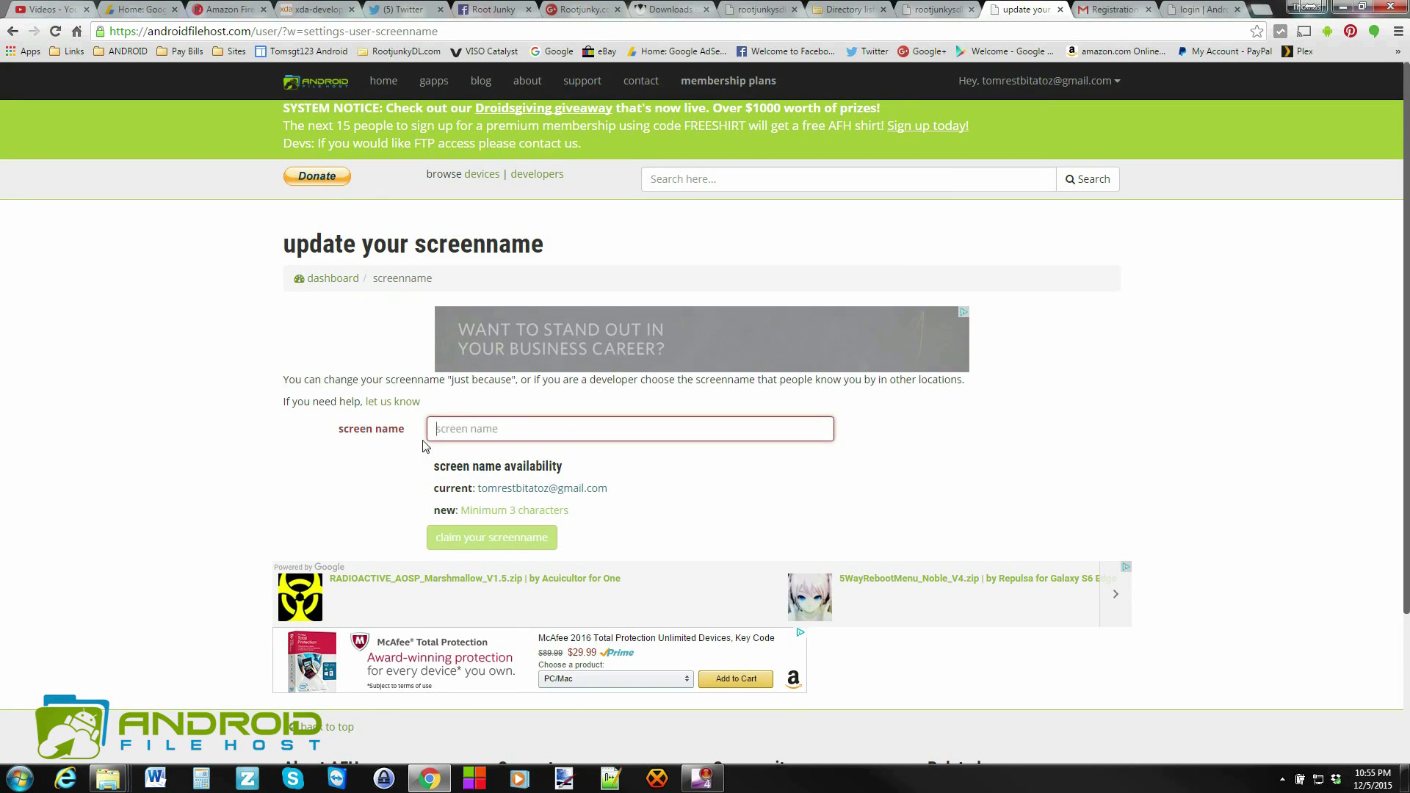
text(root)
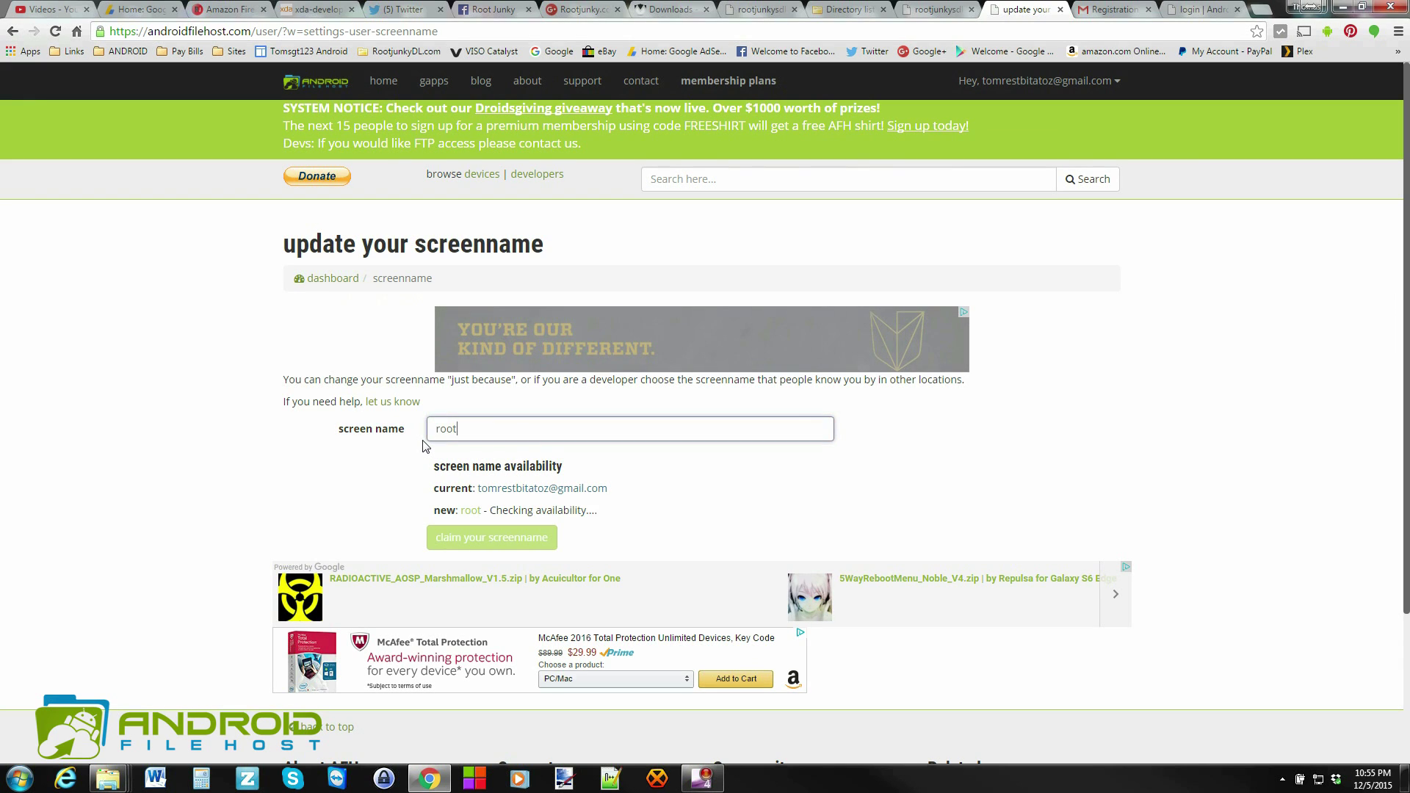
text(junky)
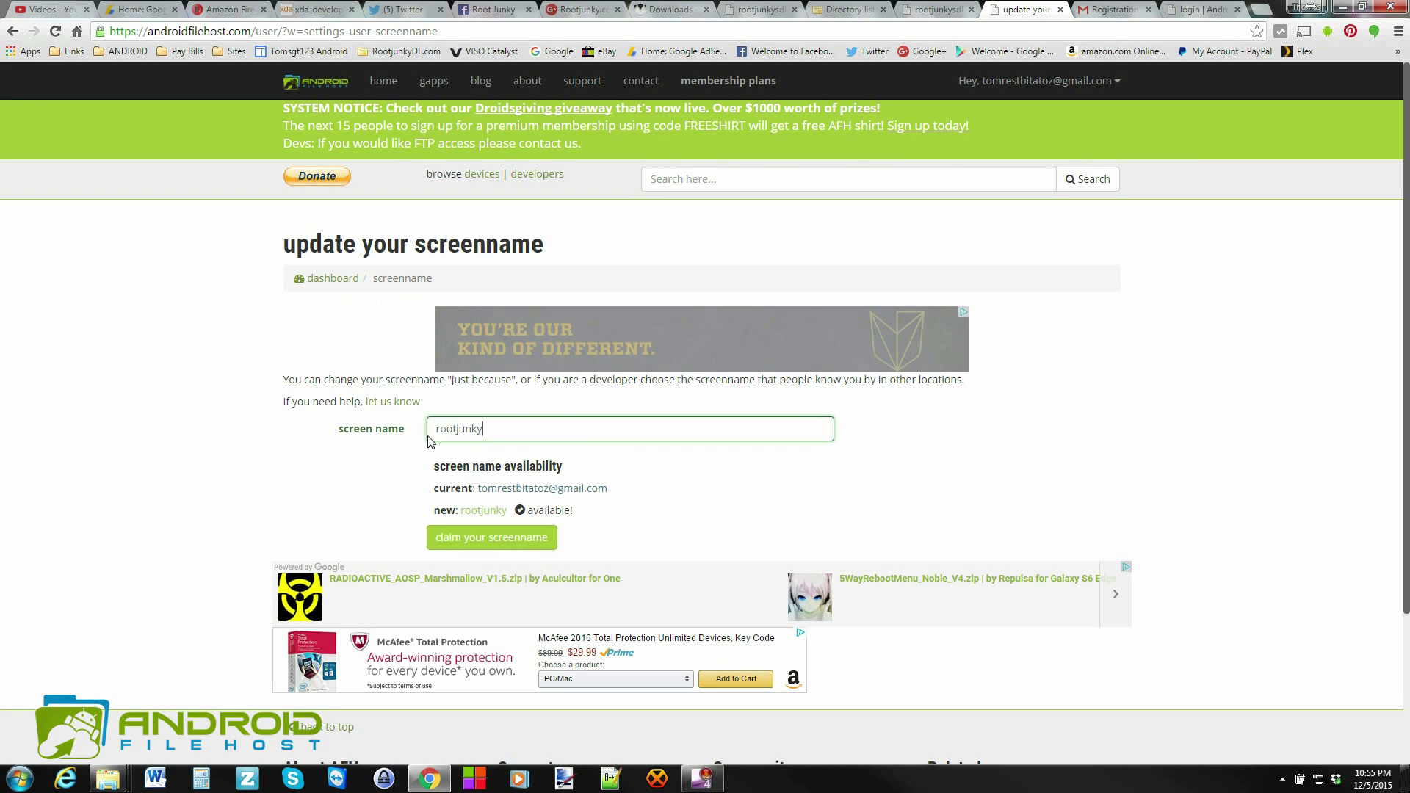
click(501, 541)
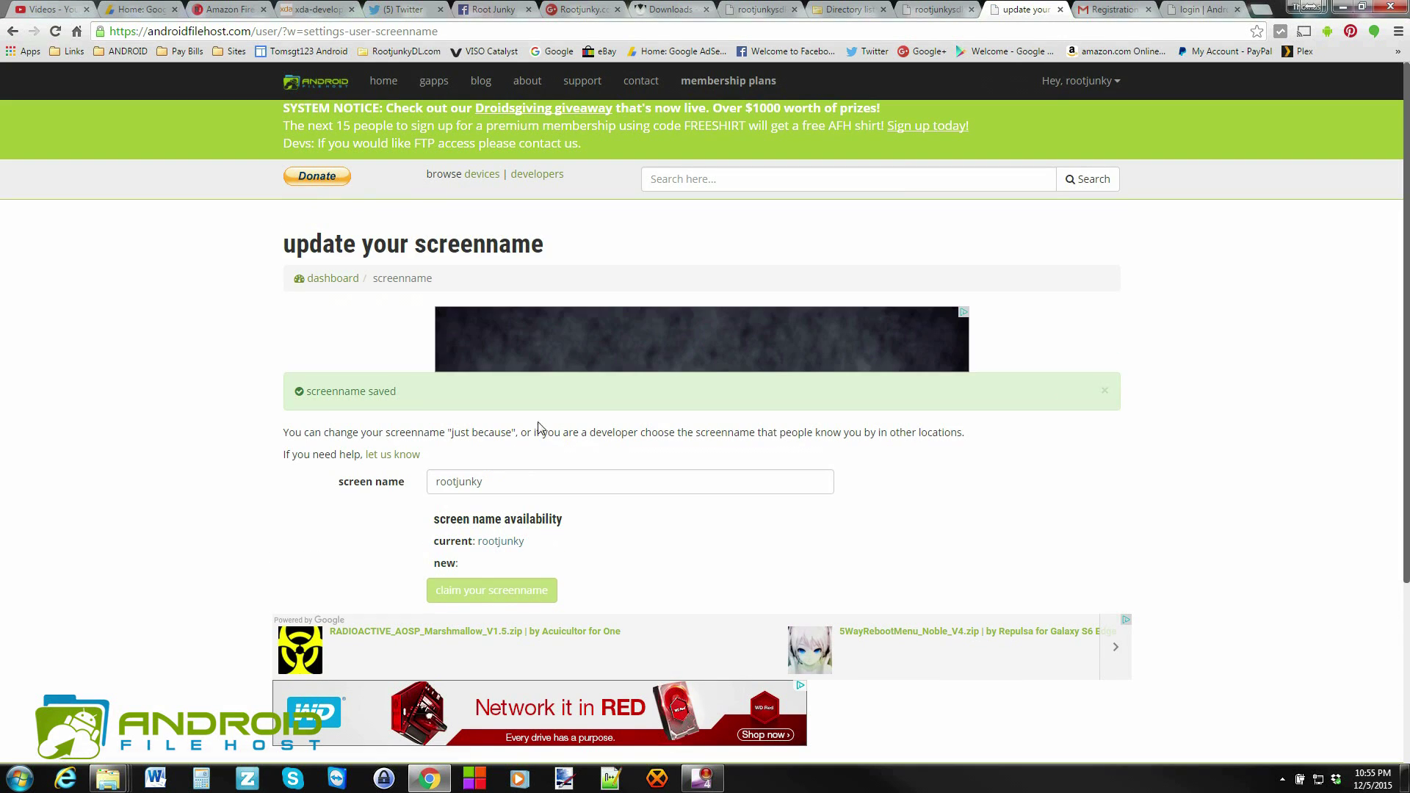
- Return to the settings dashboard and review the time zone preferences page
click(337, 283)
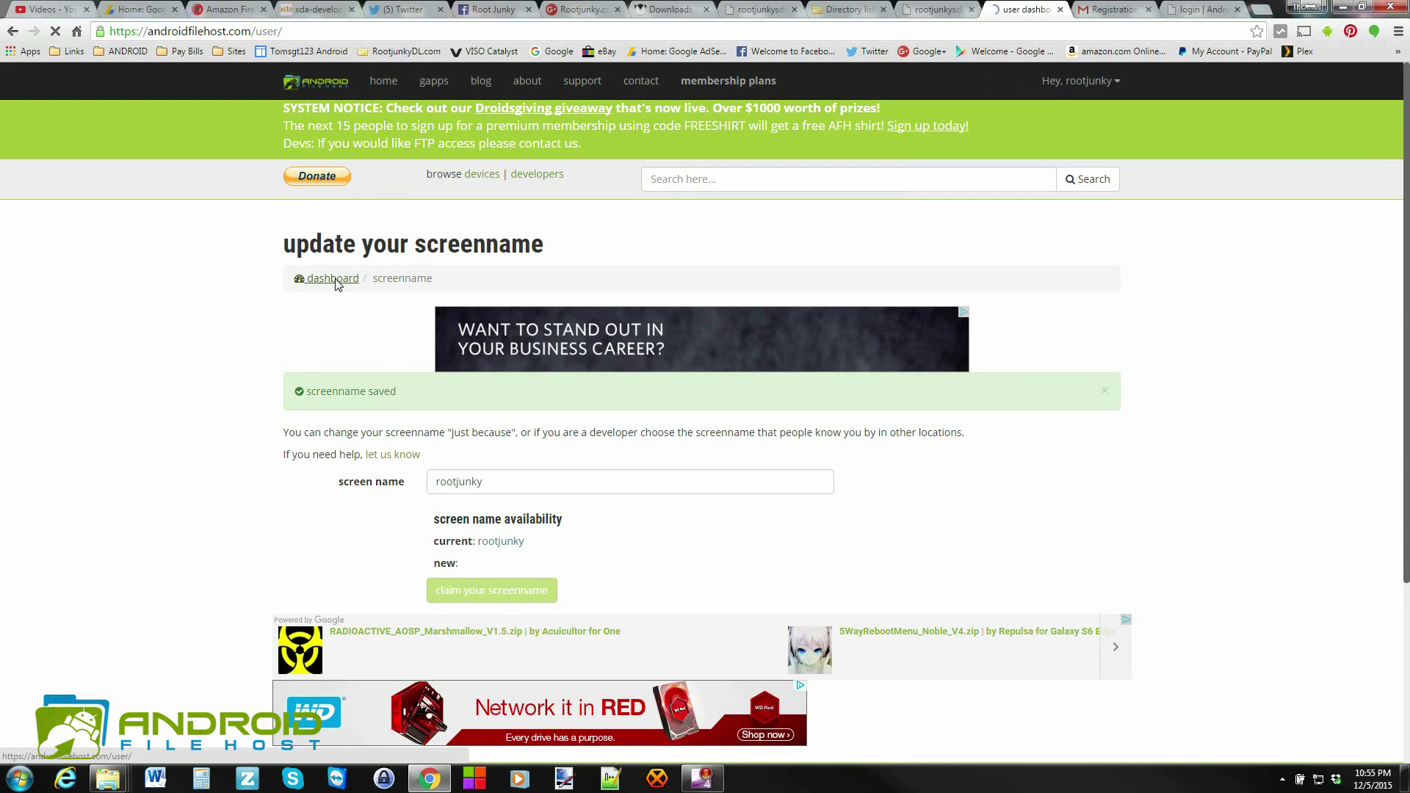
scroll(440, 468, down, 3)
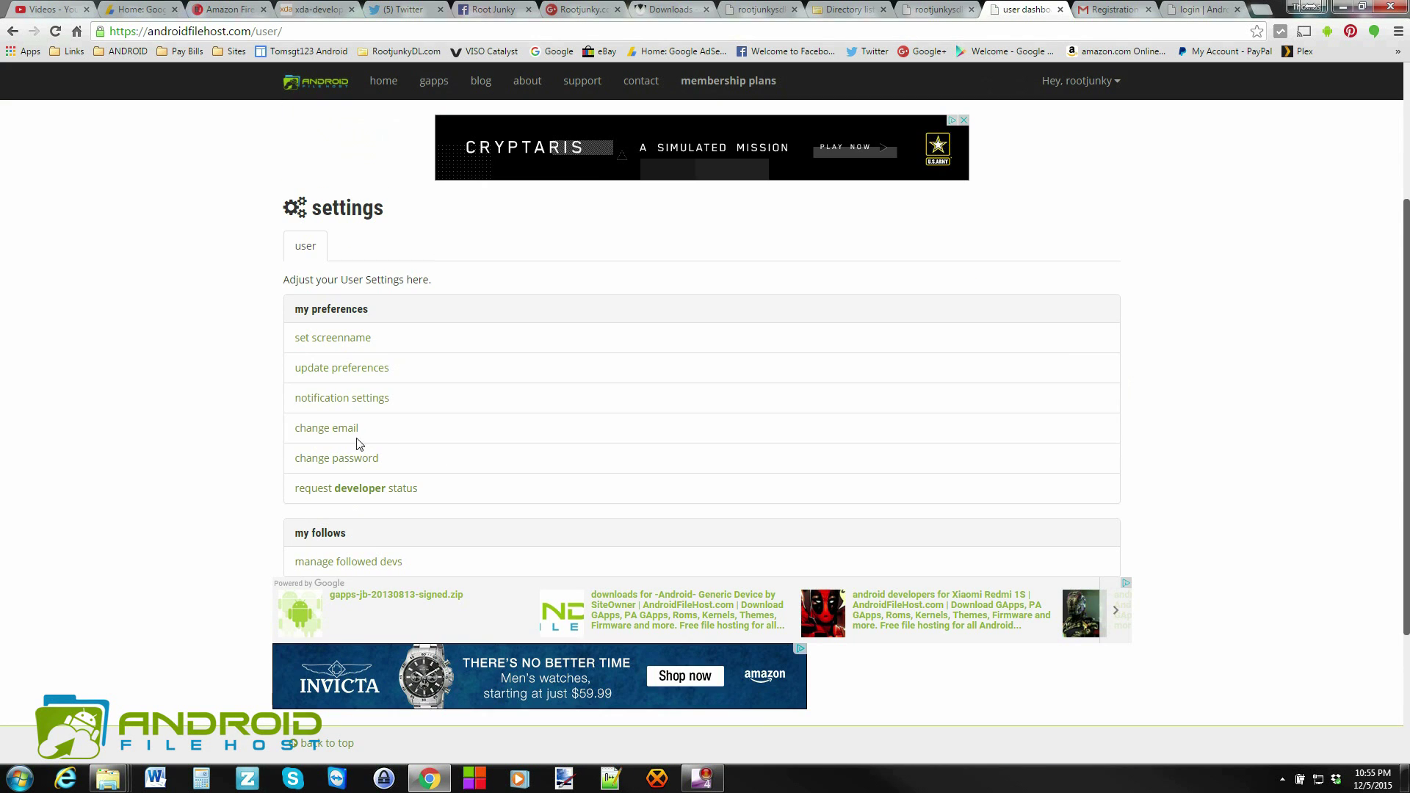
click(354, 371)
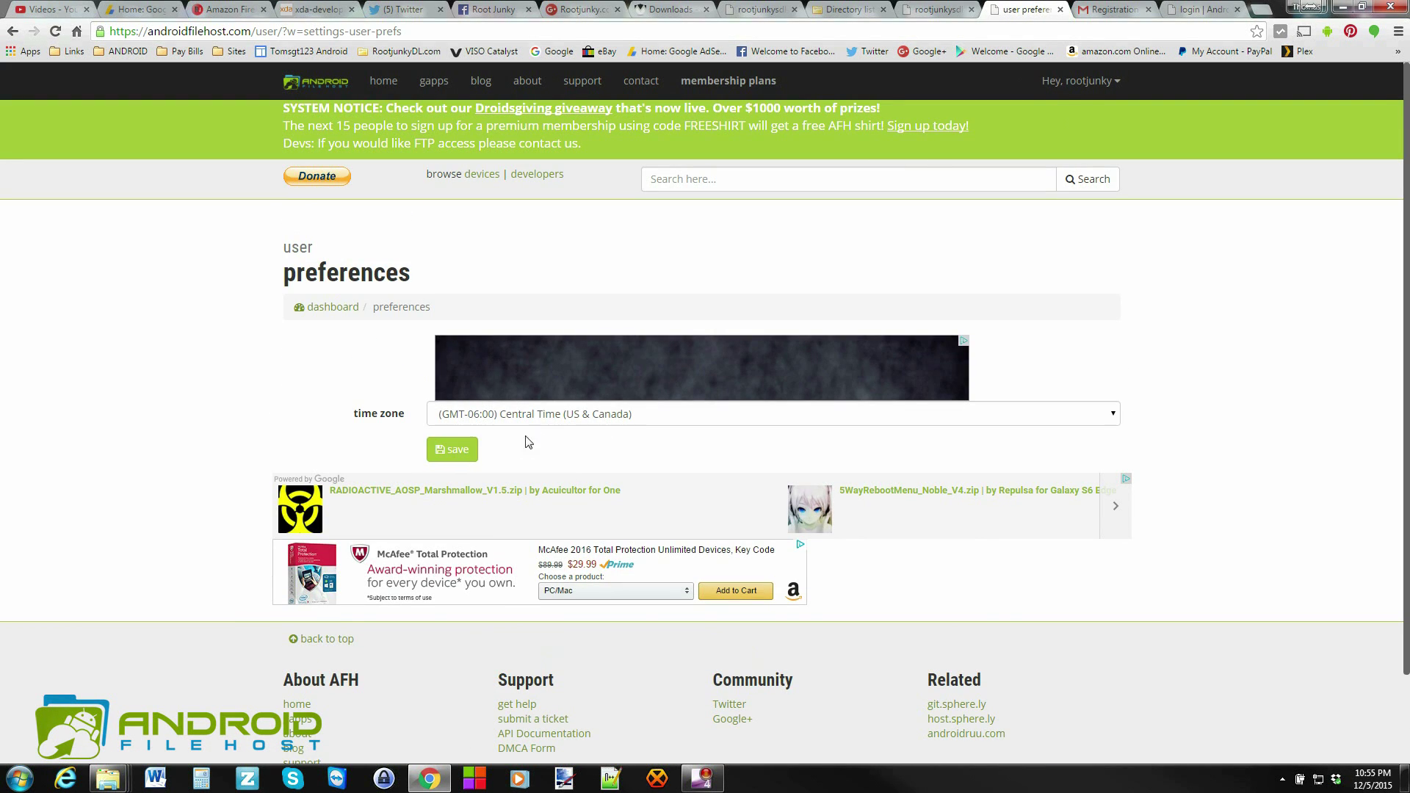
click(319, 307)
- Review the notification settings, with new-upload alerts for followed devs enabled, then return to the dashboard
scroll(406, 429, down, 2)
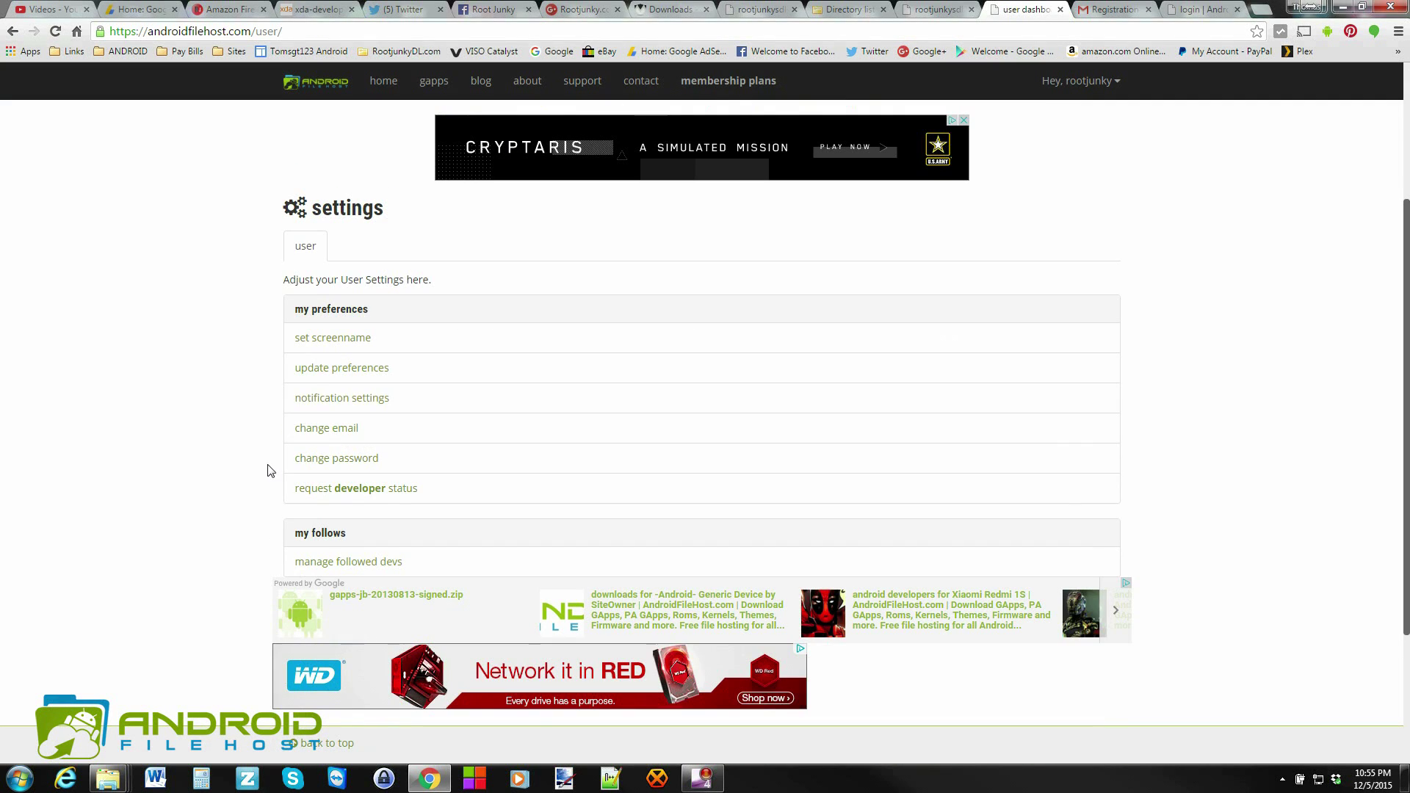
click(340, 399)
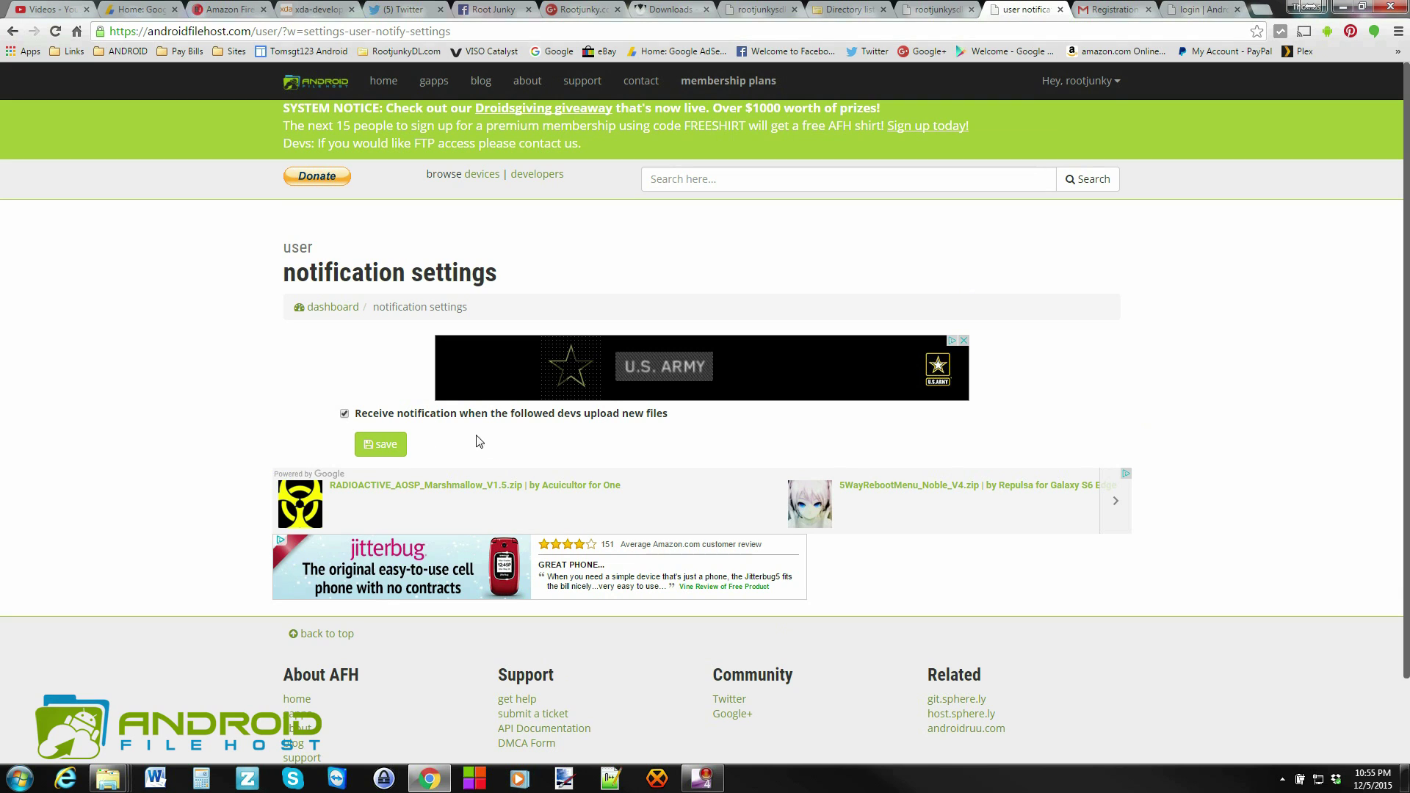
click(332, 308)
scroll(315, 474, down, 4)
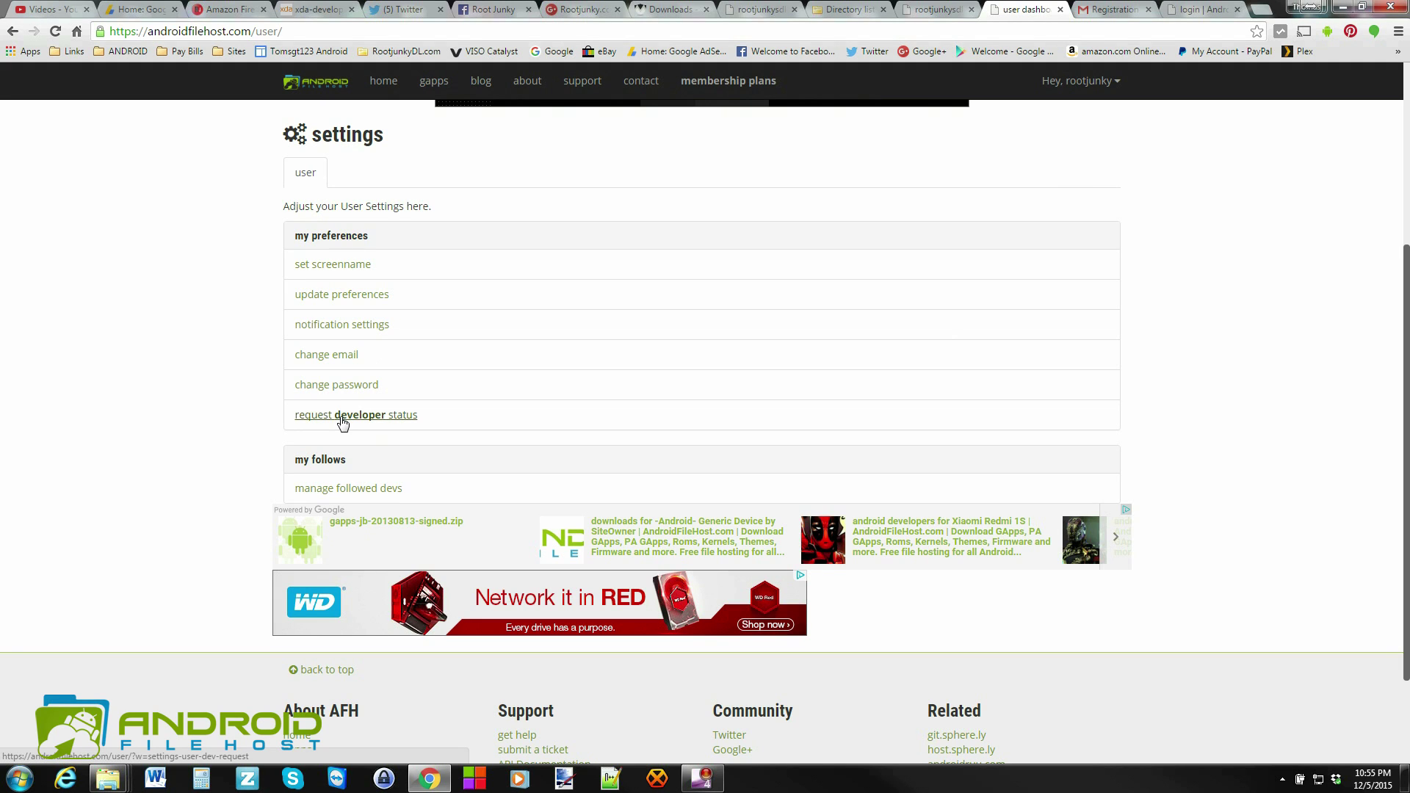
- Open the developer status page, start a developer access request, and place the cursor in the reason box
click(366, 419)
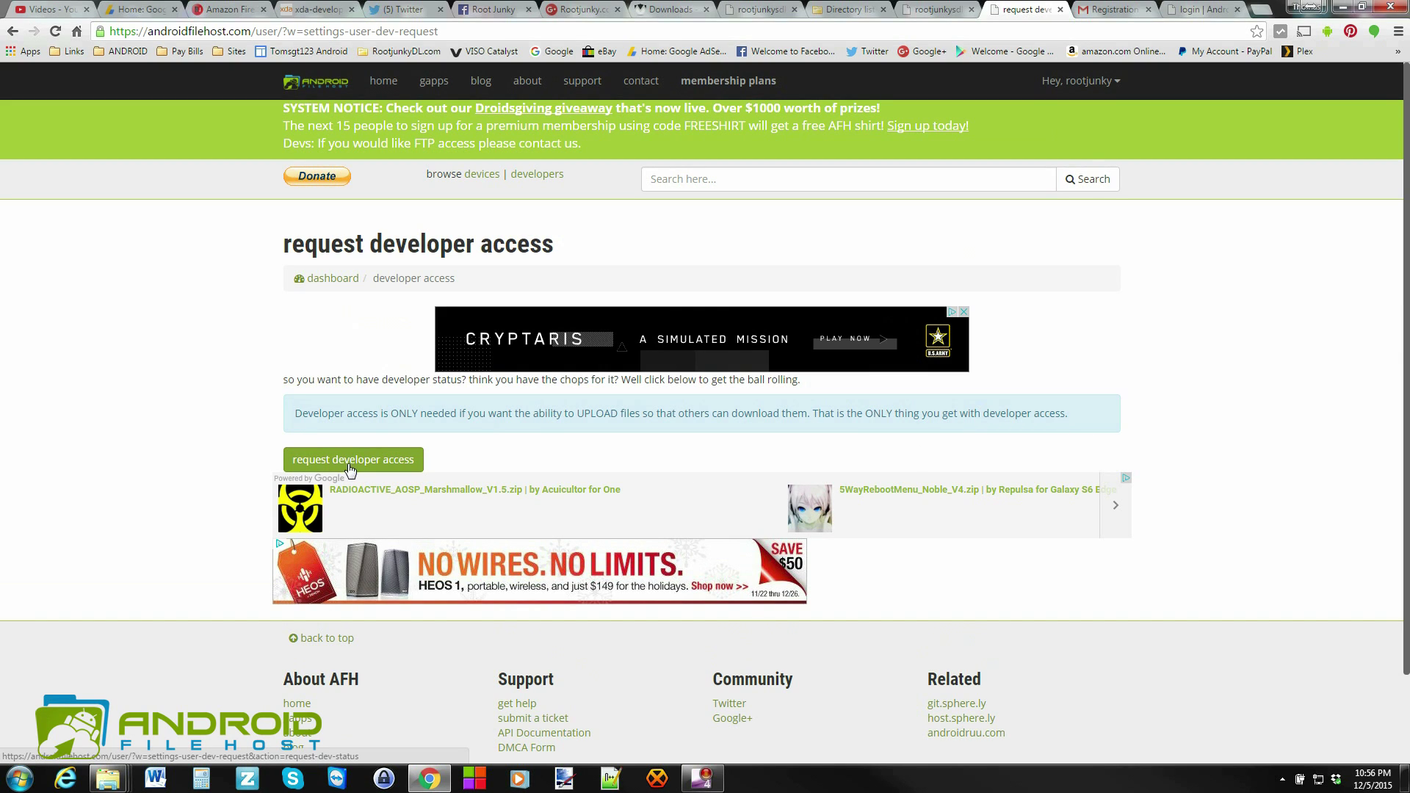
click(394, 460)
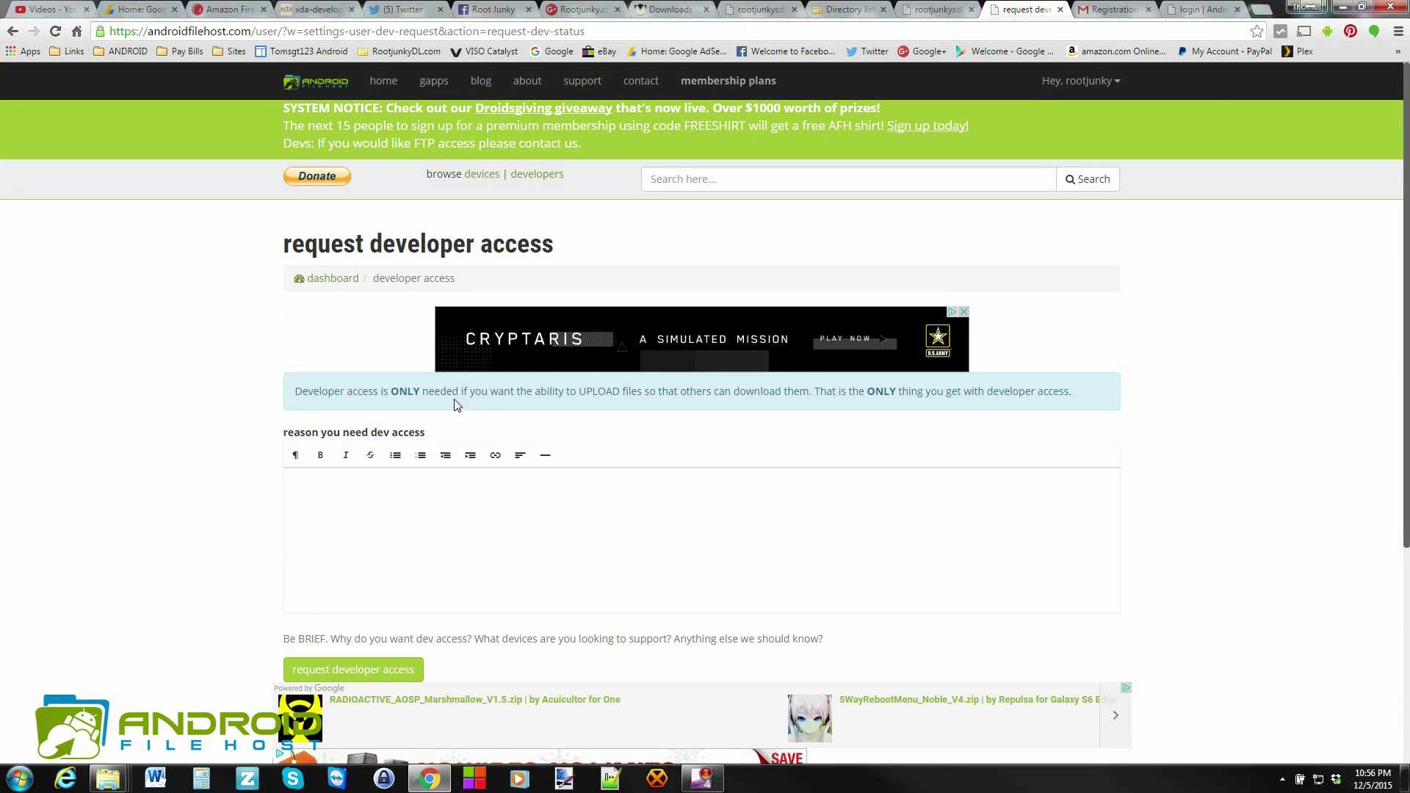
scroll(1197, 396, down, 2)
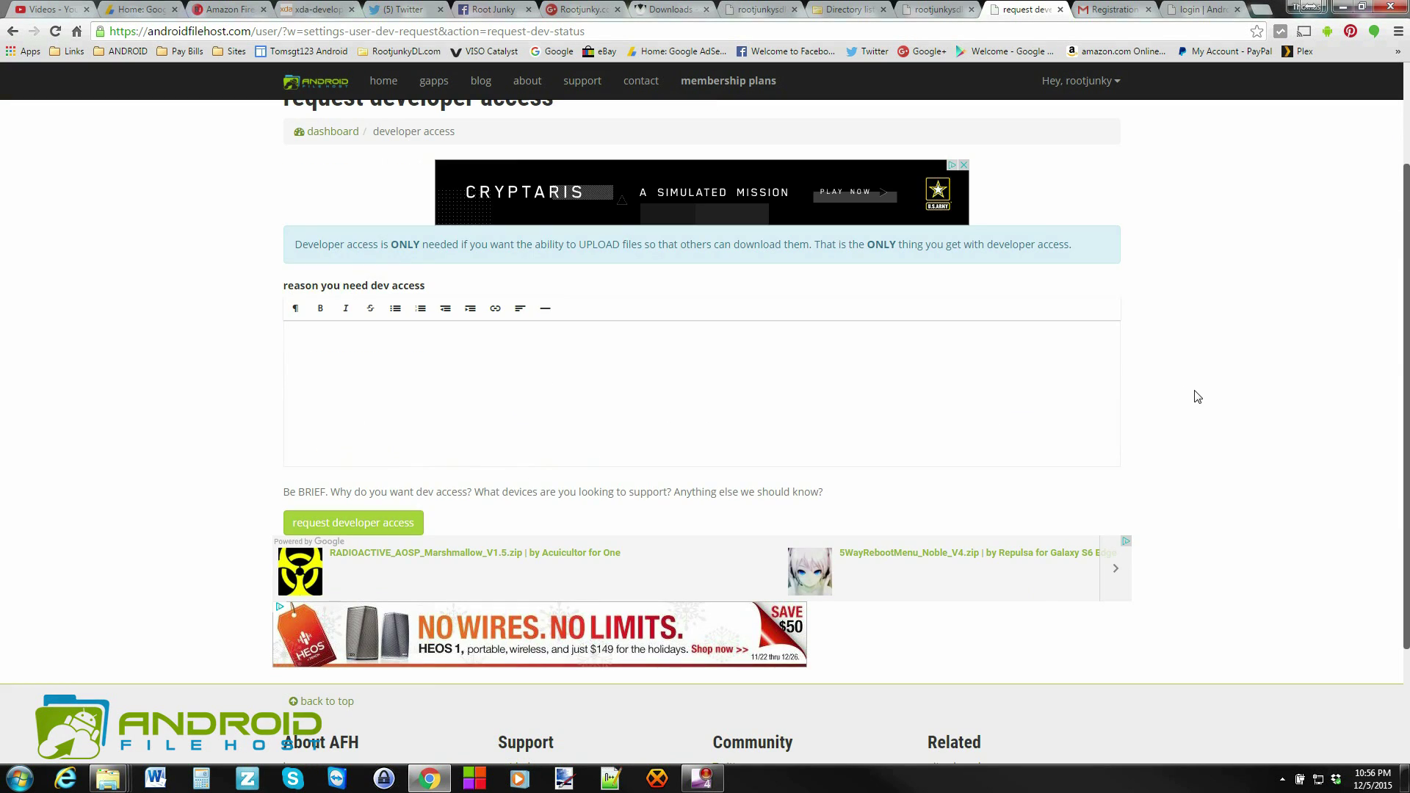
click(376, 347)
- Type the reason 'developer roms for the nexus 6 heres axda', correcting it to 'here's a xda'
text(developer roms for the nexus 6)
text(heres a)
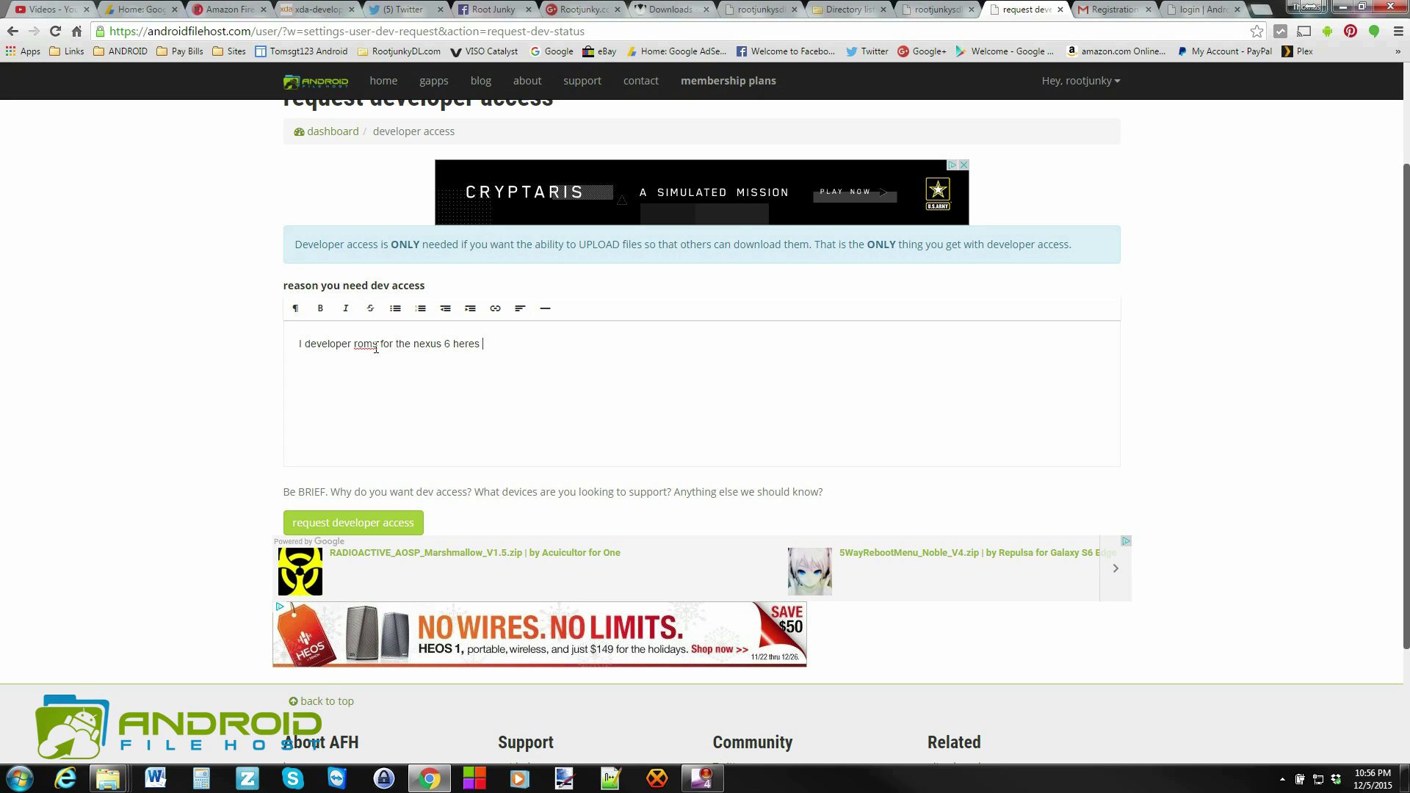
text(xda)
key(Left)
key(Left)
key(Left)
key(Left)
key(Left)
key(Left)
text(')
key(End)
key(Left)
key(Left)
key(Left)
key(End)
- Send the developer access request, then go back to the user settings dashboard and look over its settings list
click(378, 525)
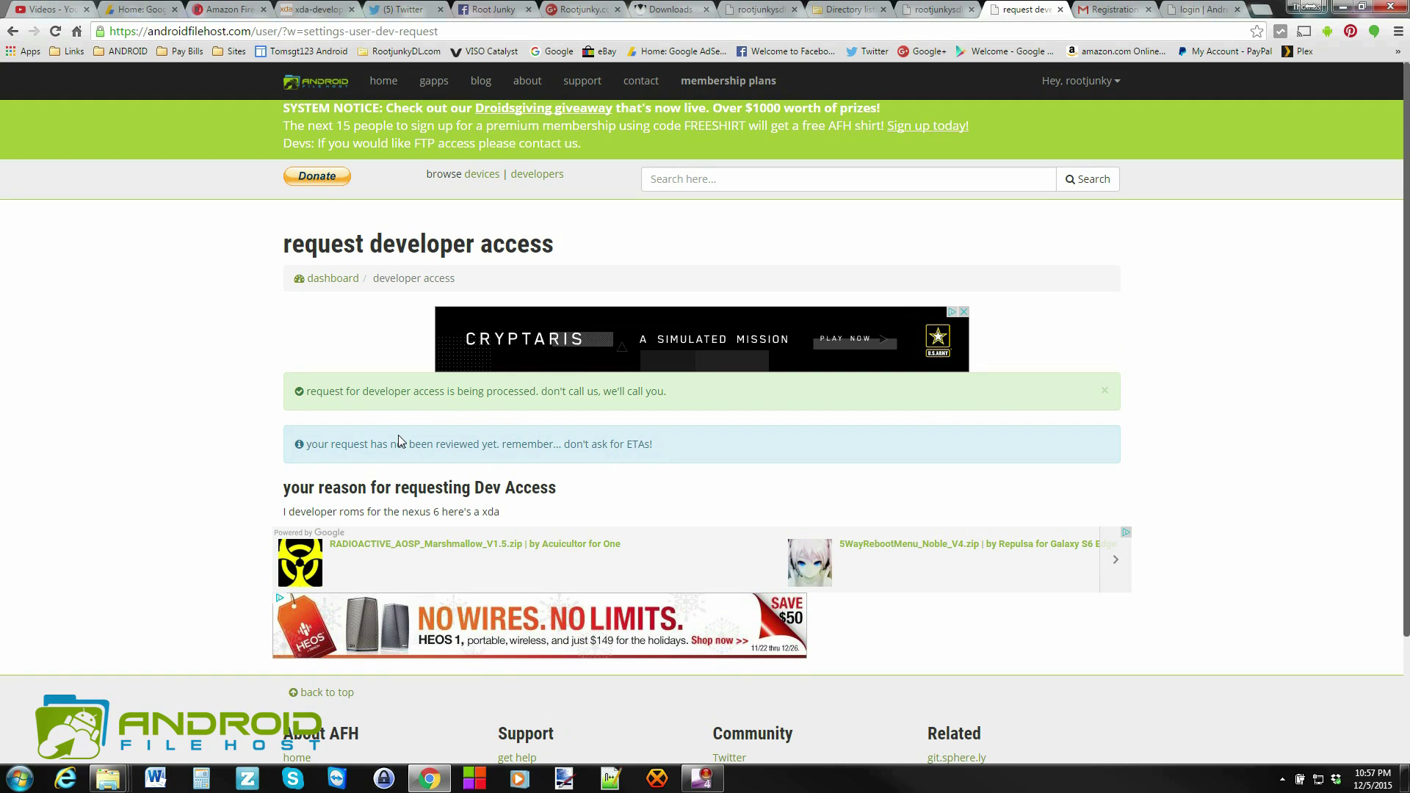
click(320, 281)
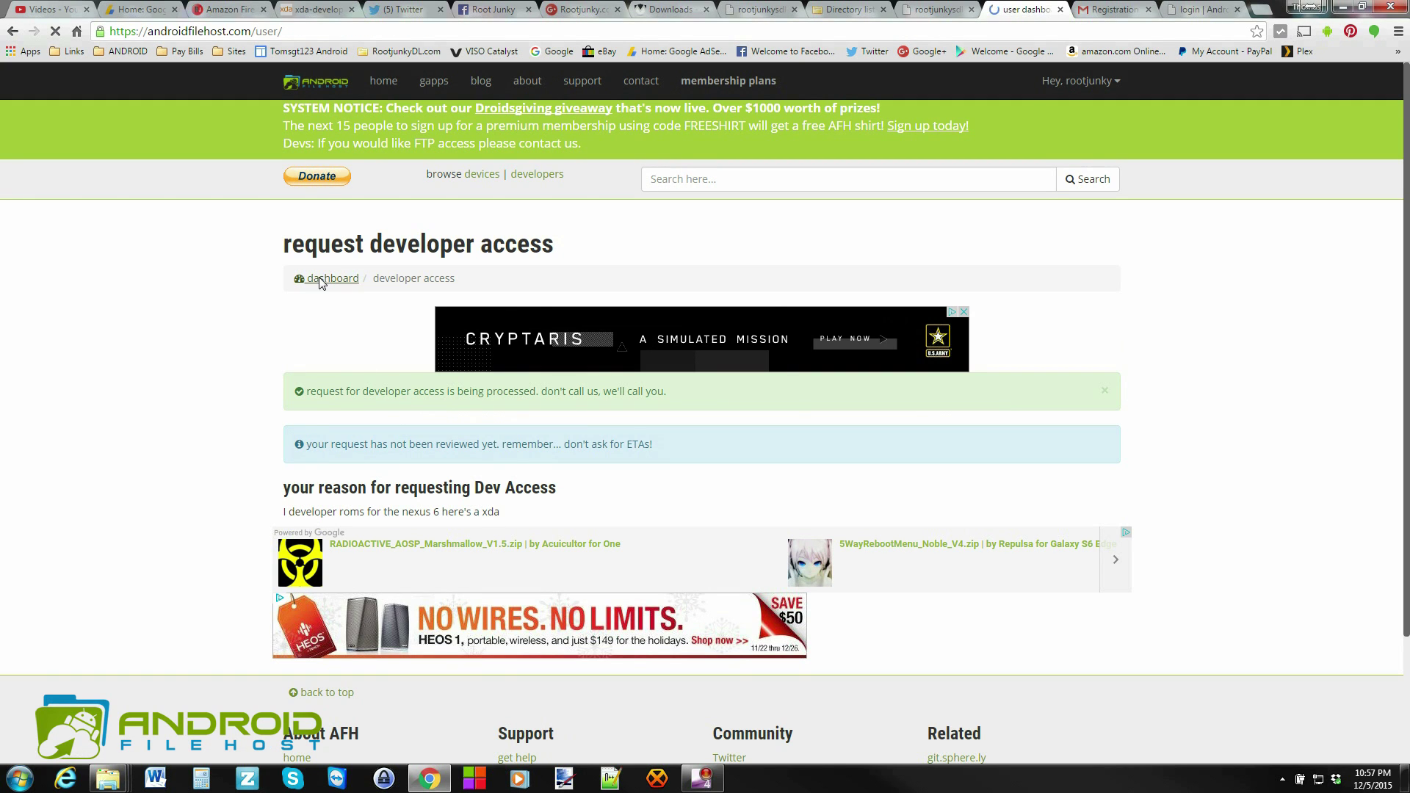
scroll(447, 387, down, 2)
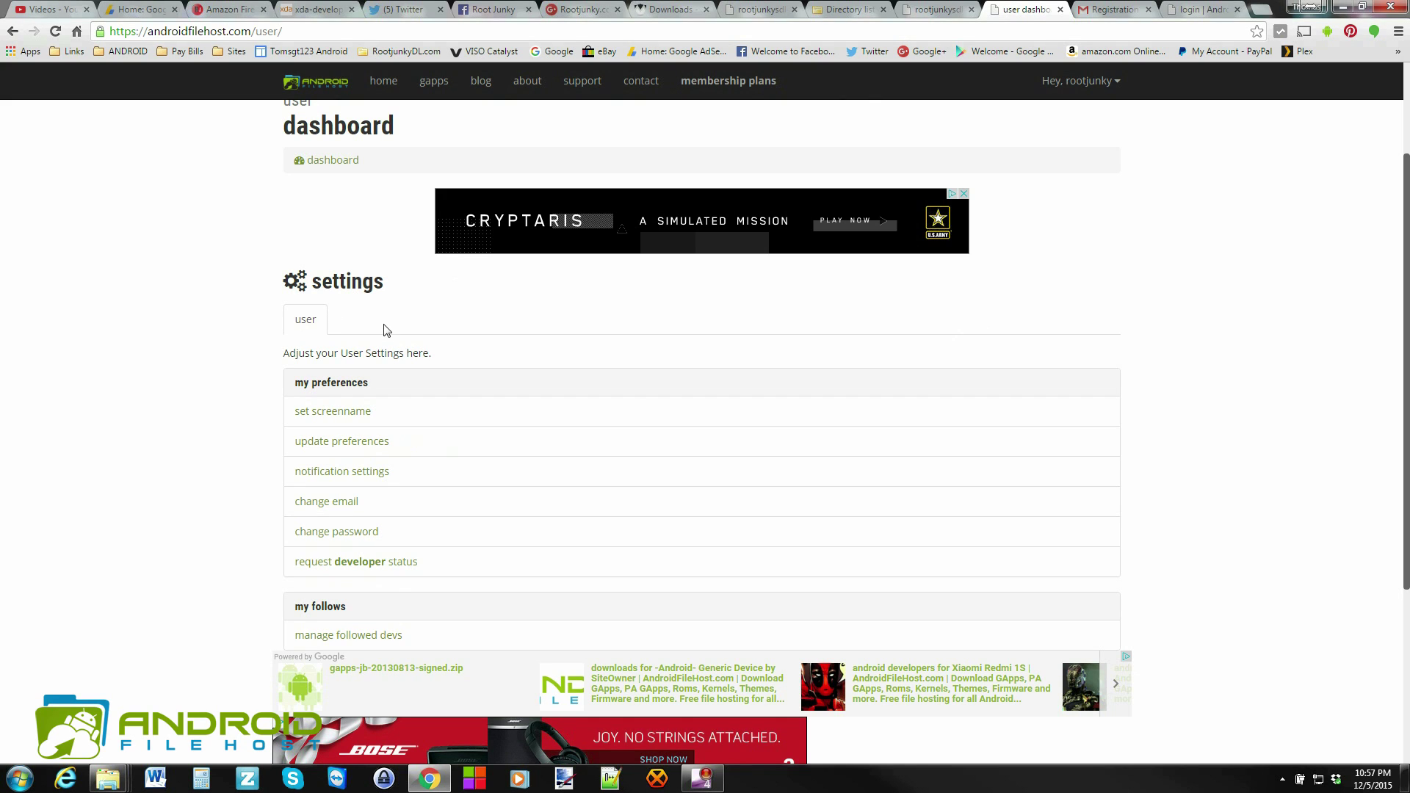
scroll(386, 324, down, 2)
scroll(386, 323, up, 2)
scroll(376, 325, down, 1)
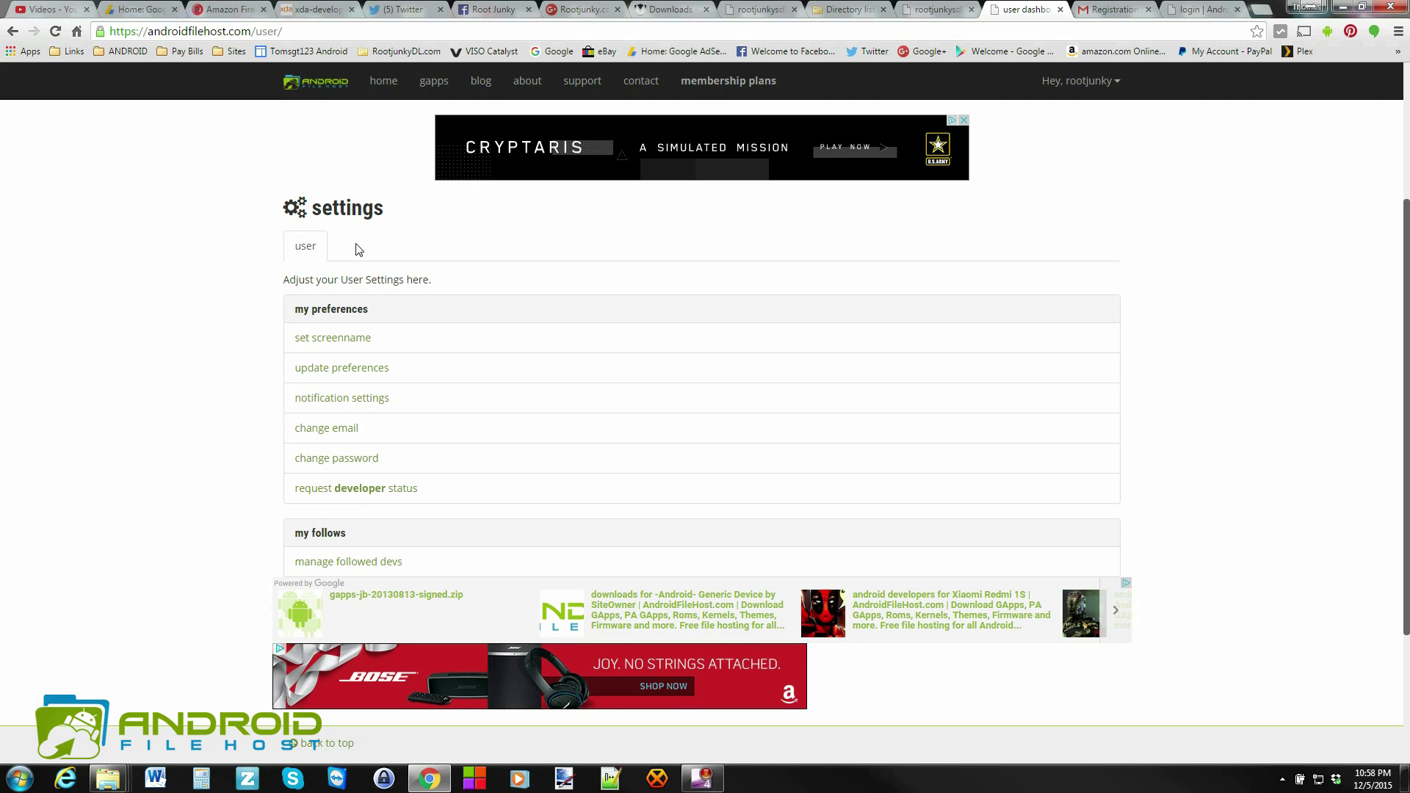
scroll(358, 250, down, 1)
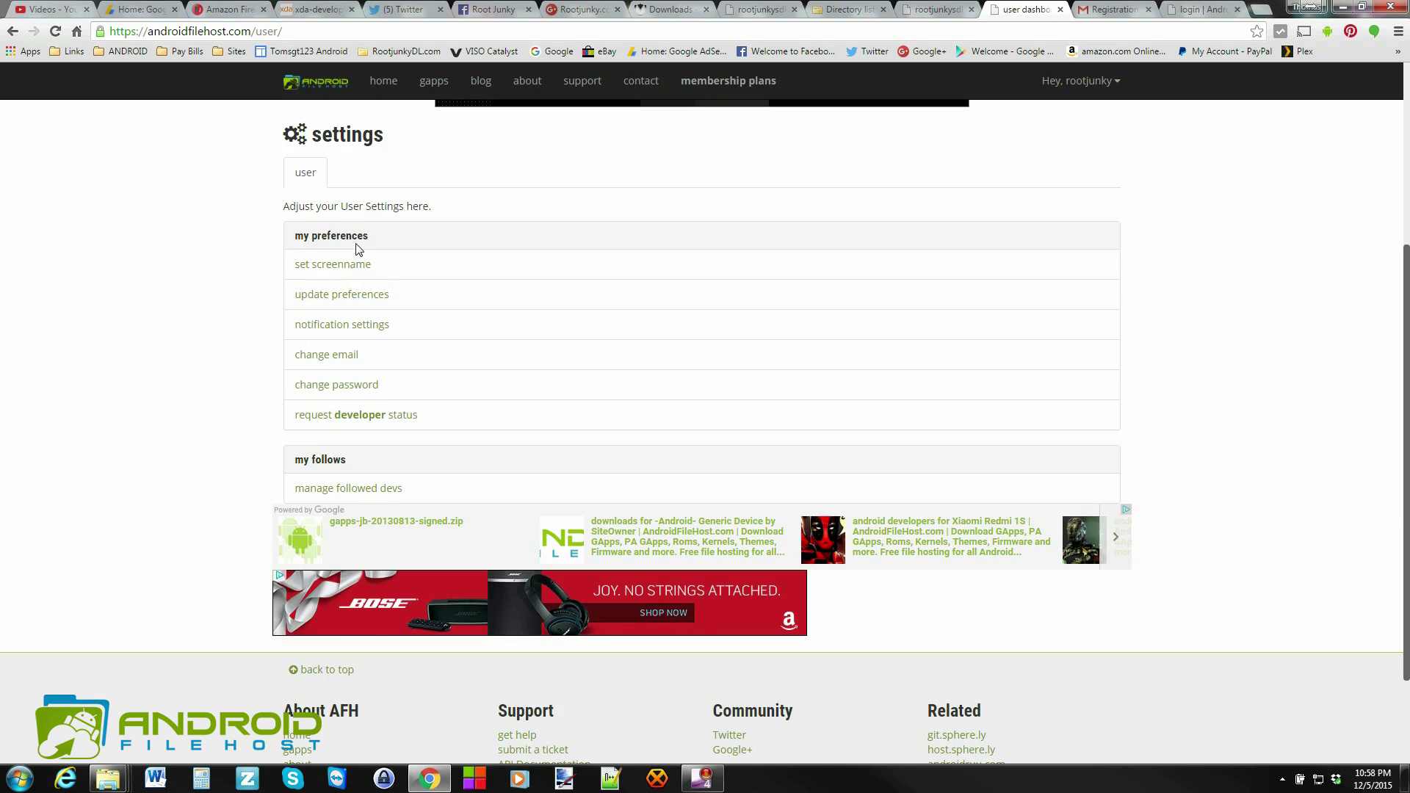
scroll(359, 250, up, 1)
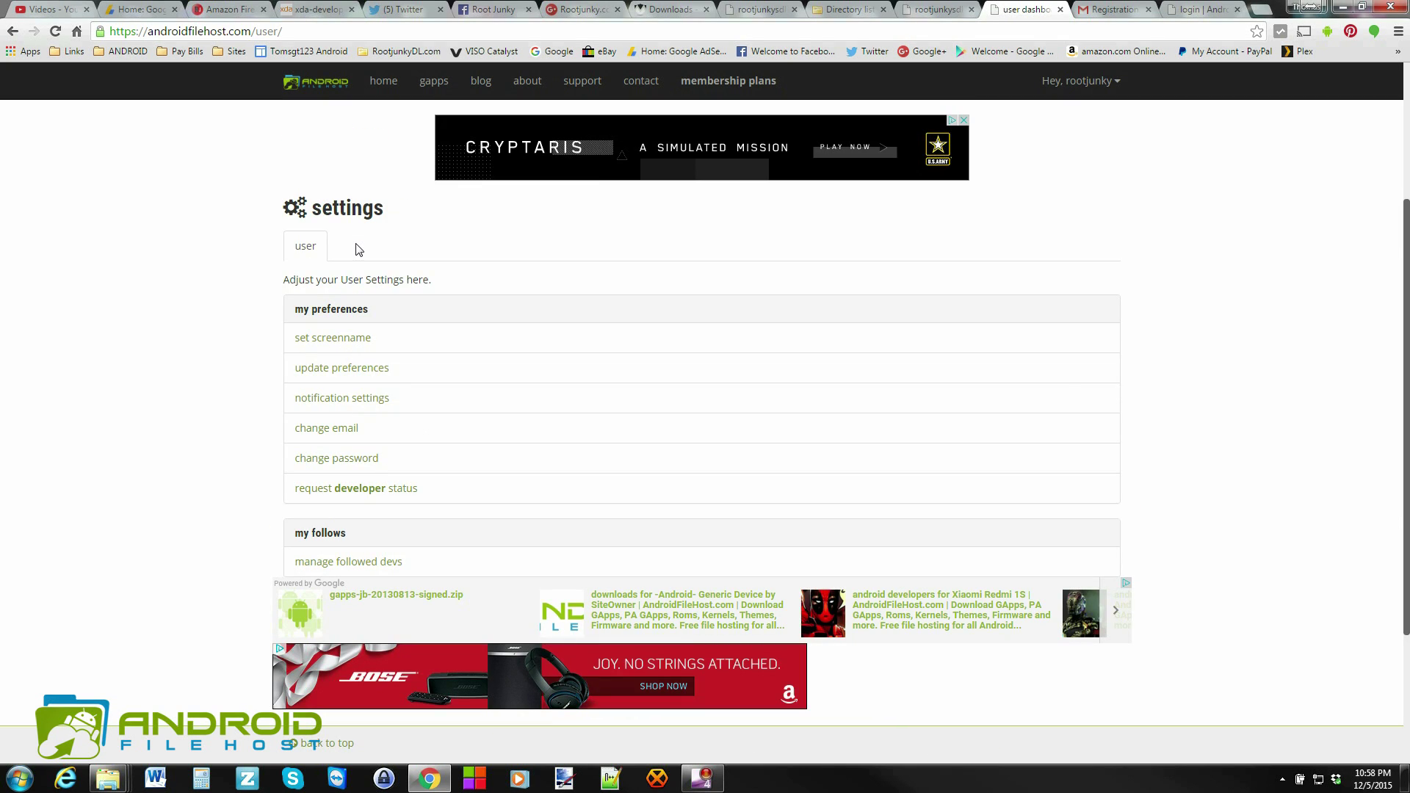